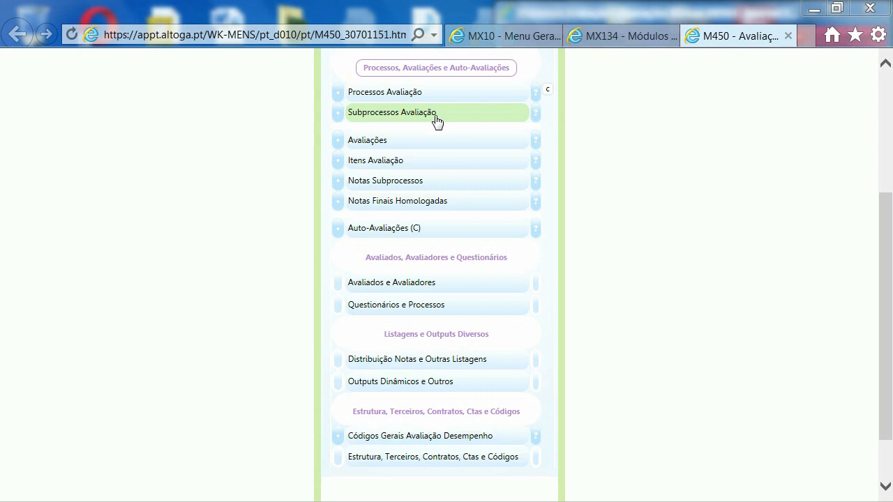
# - Open item 01 A, Qualidade Trabalho, of questionnaire QCH.01 and examine its code, name, class/type and description
pyautogui.click(435, 117)
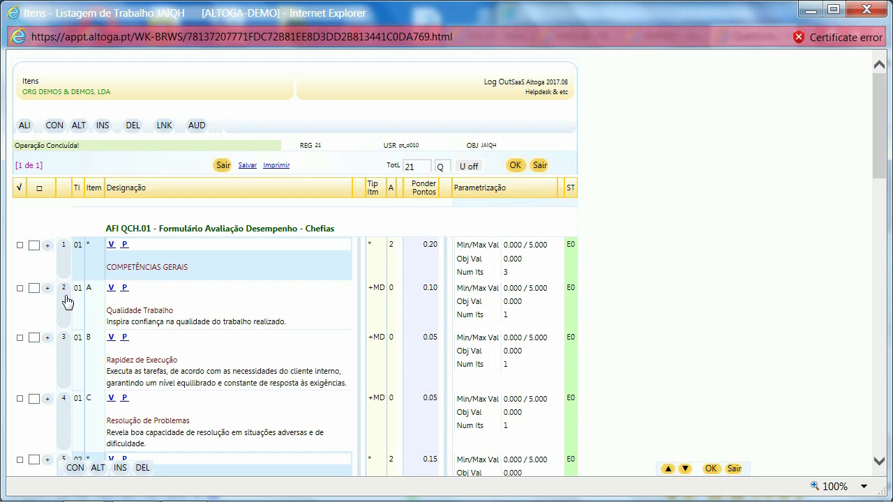
pyautogui.doubleClick(67, 302)
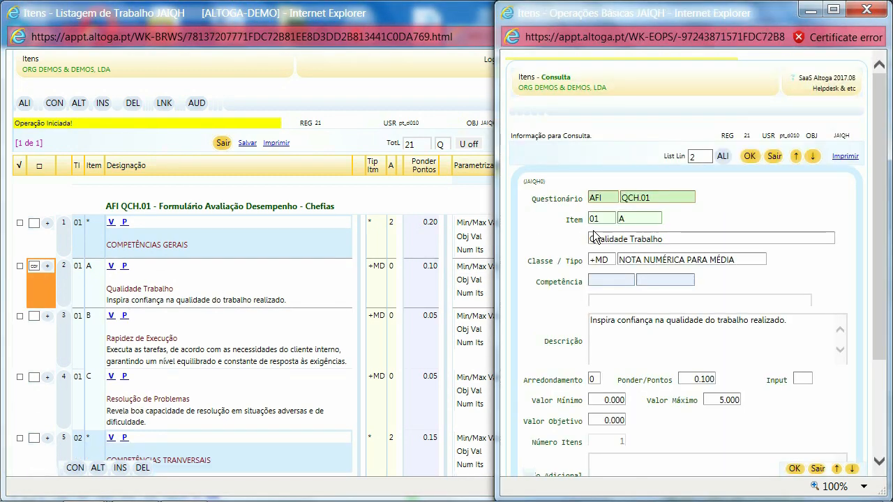
pyautogui.doubleClick(604, 222)
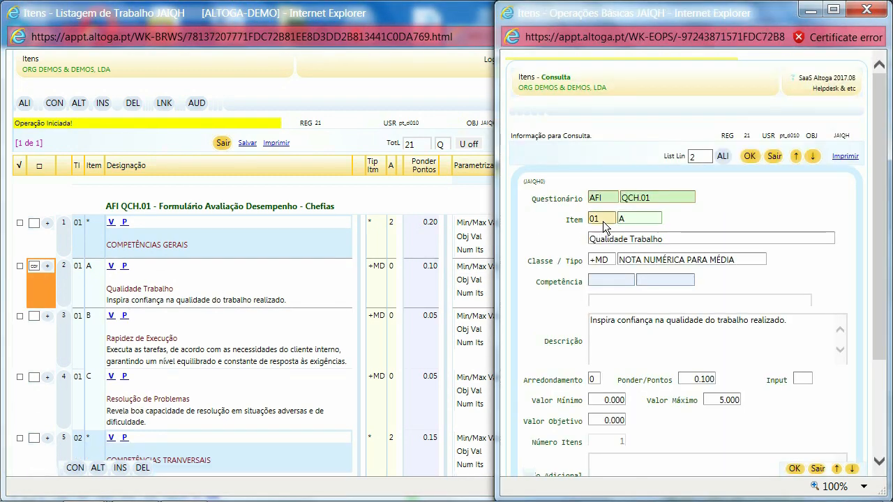
pyautogui.doubleClick(655, 222)
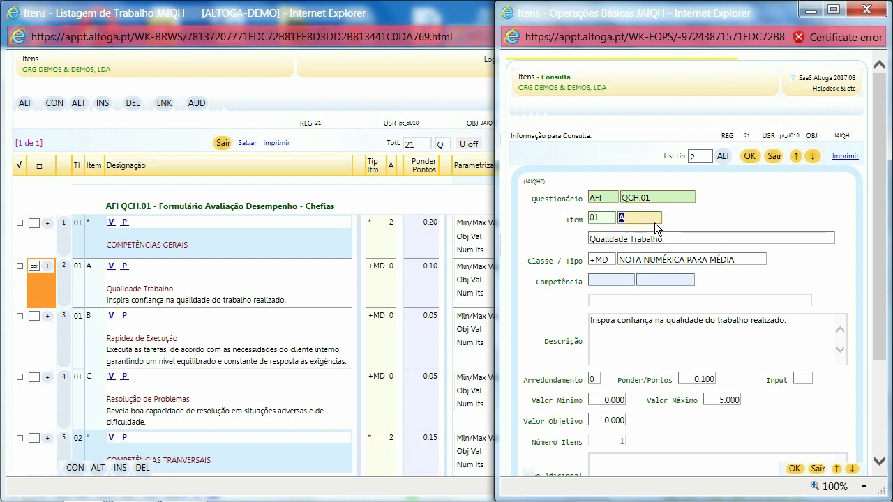
pyautogui.click(670, 235)
pyautogui.click(677, 262)
pyautogui.tripleClick(676, 262)
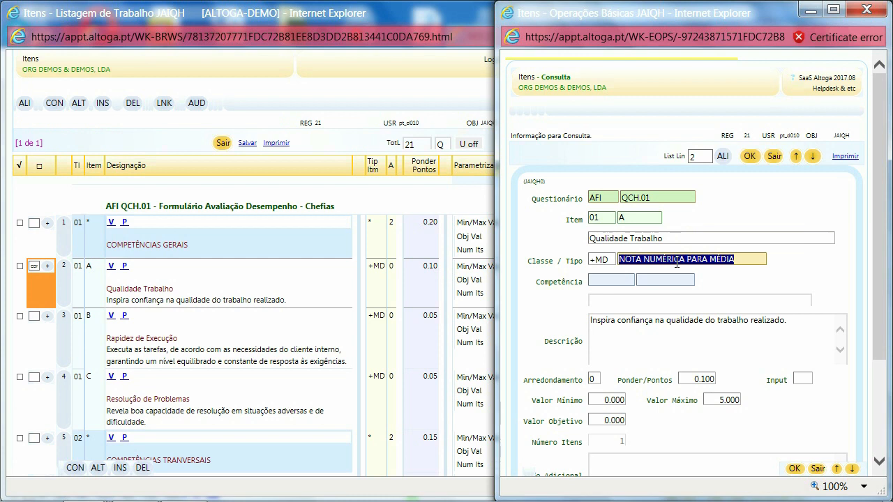
pyautogui.click(702, 330)
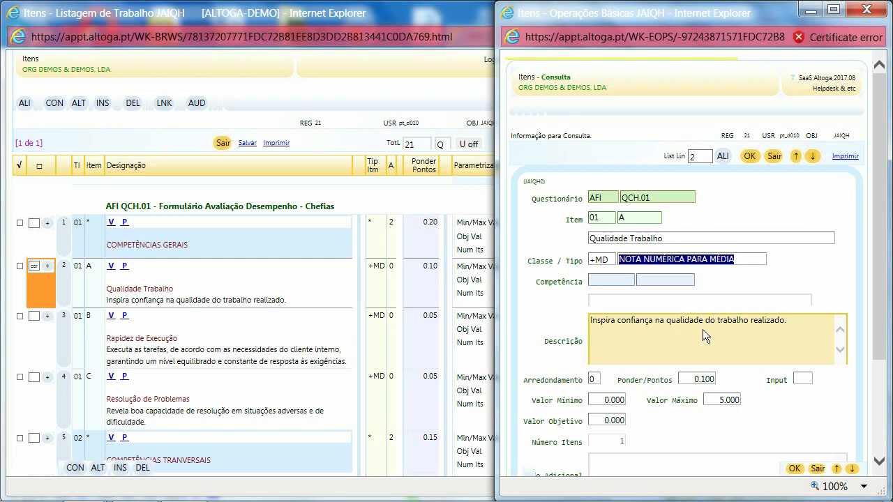
# - Examine the Qualidade Trabalho item's weighting, minimum and maximum values and additional information
pyautogui.click(708, 378)
pyautogui.doubleClick(708, 379)
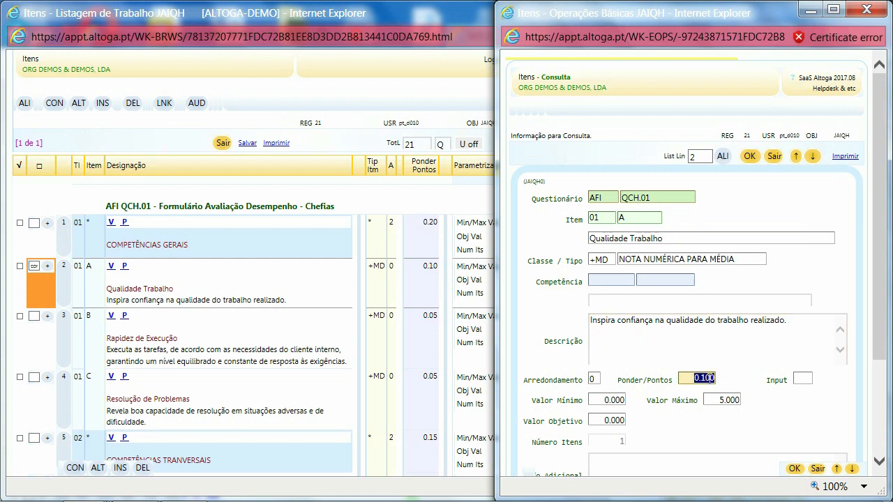
pyautogui.click(621, 401)
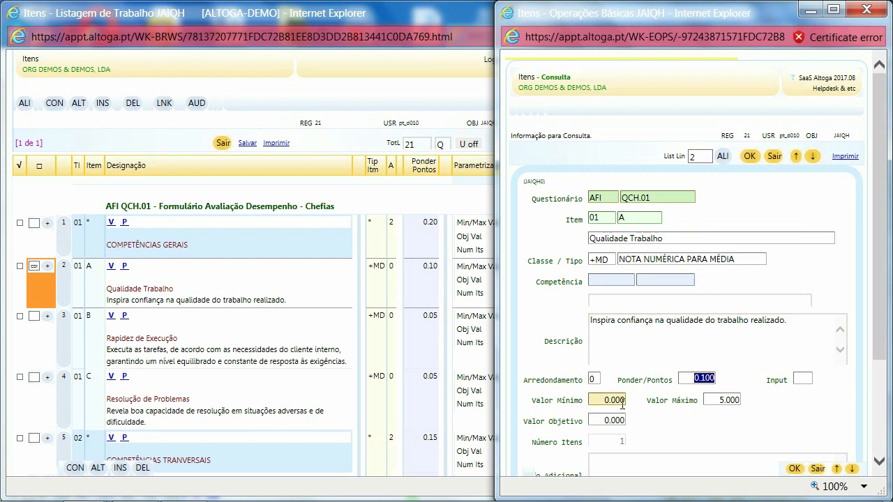
pyautogui.click(722, 400)
pyautogui.scroll(-1, 768, 398)
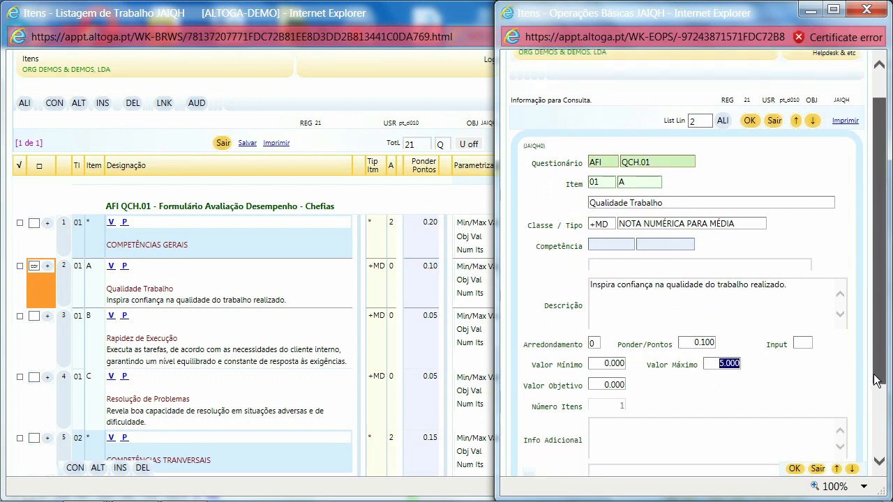
pyautogui.click(698, 410)
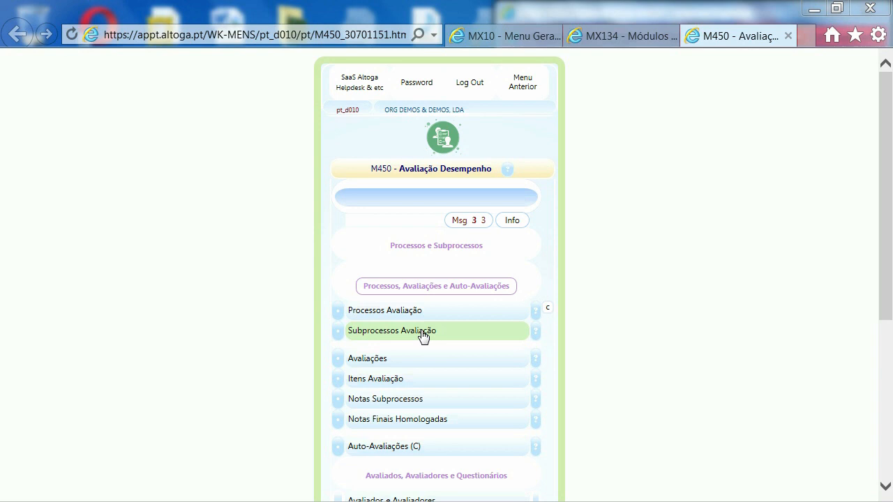
# - List the evaluation subprocesses of process 2013/DPT and view the details of the first CHEFIAS record
pyautogui.click(422, 334)
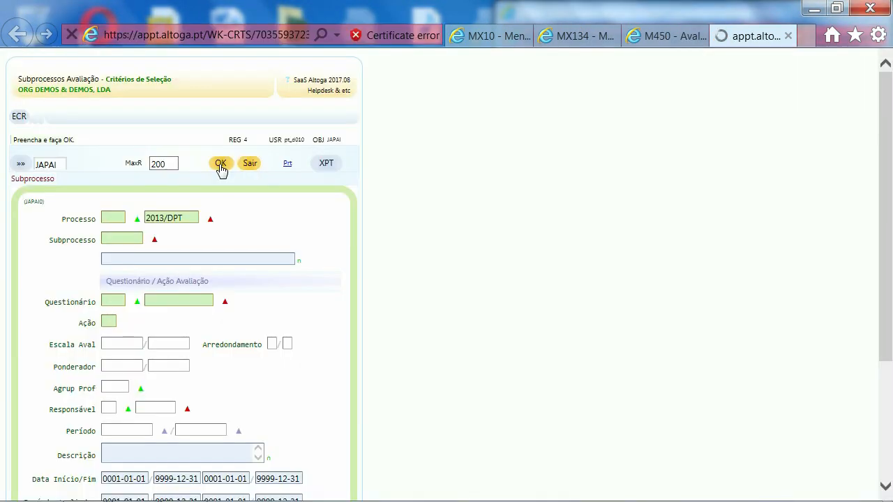
pyautogui.click(220, 164)
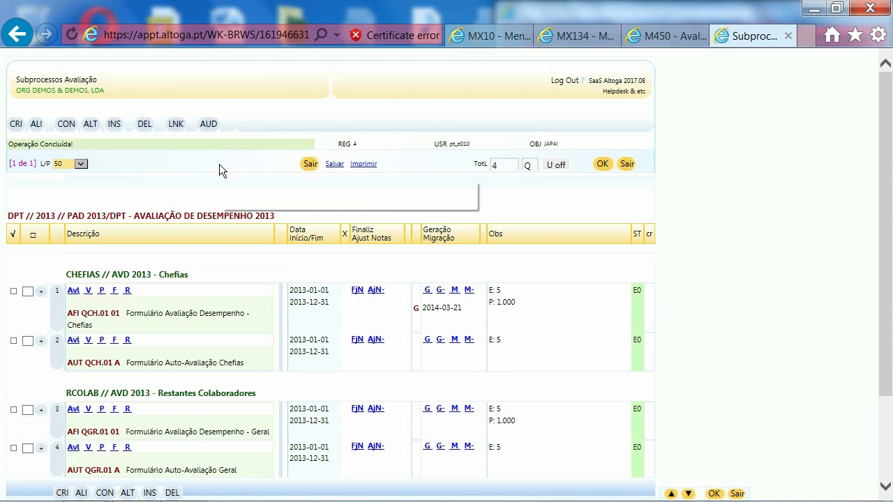
pyautogui.click(59, 301)
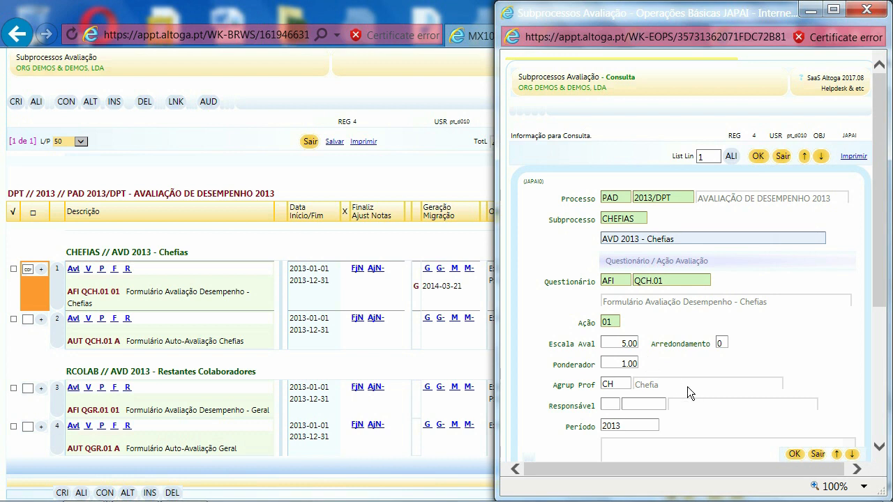
pyautogui.moveTo(883, 307); pyautogui.dragTo(872, 366)
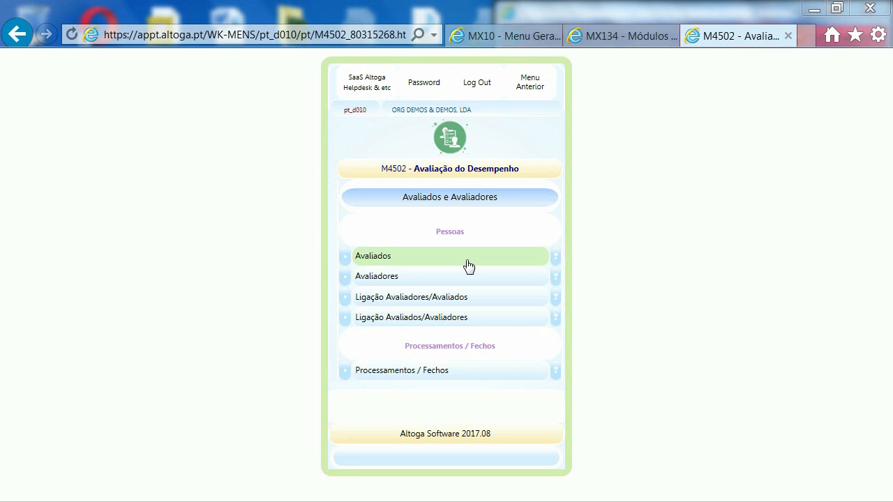
# - Search the Avaliados list by the employee number and view the matching person's personal data
pyautogui.click(469, 266)
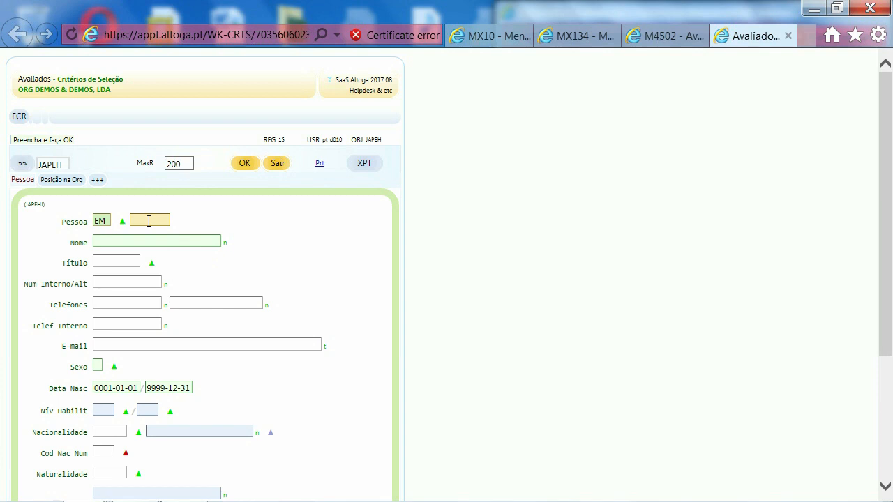
pyautogui.write('3001')
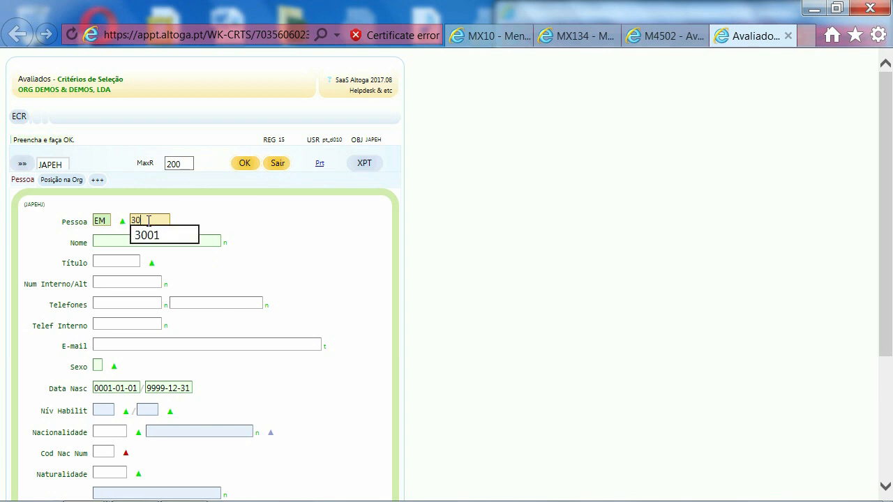
pyautogui.press('Return')
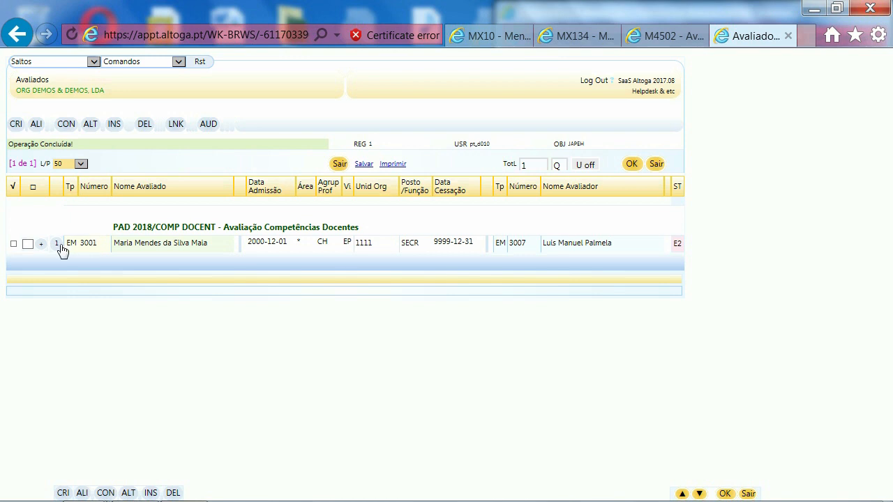
pyautogui.click(60, 246)
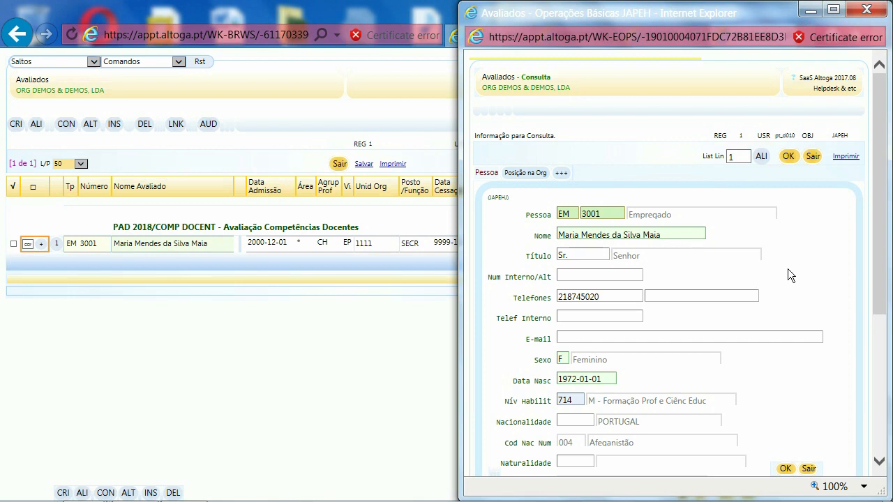
pyautogui.moveTo(882, 293); pyautogui.dragTo(879, 328)
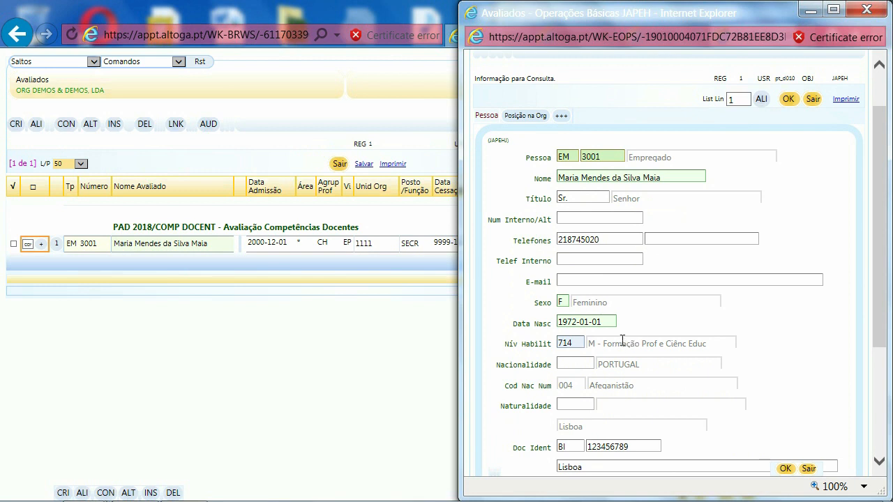
# - View the evaluated person's evaluation process and organizational position details under Posição na Org
pyautogui.scroll(2, 537, 183)
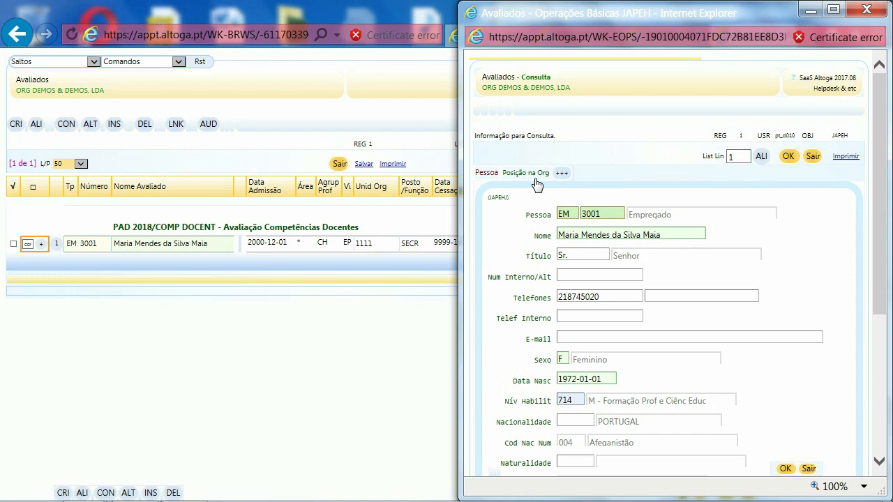
pyautogui.click(535, 177)
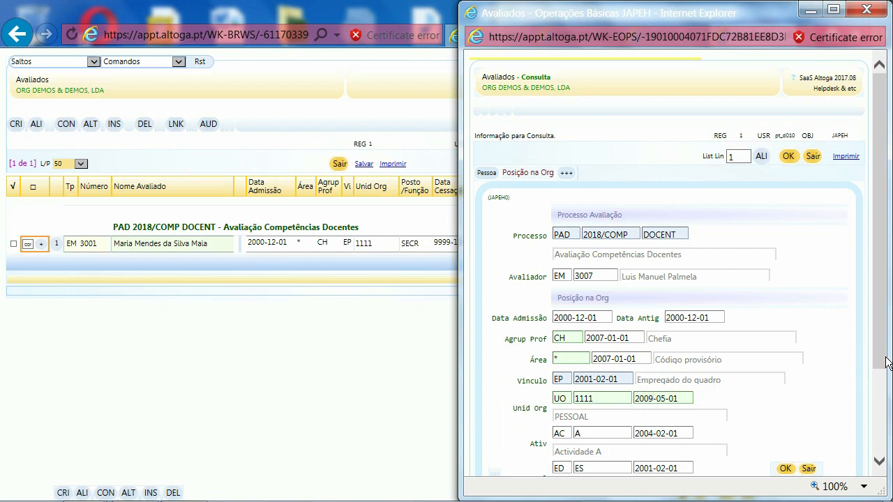
pyautogui.moveTo(877, 366); pyautogui.dragTo(864, 421)
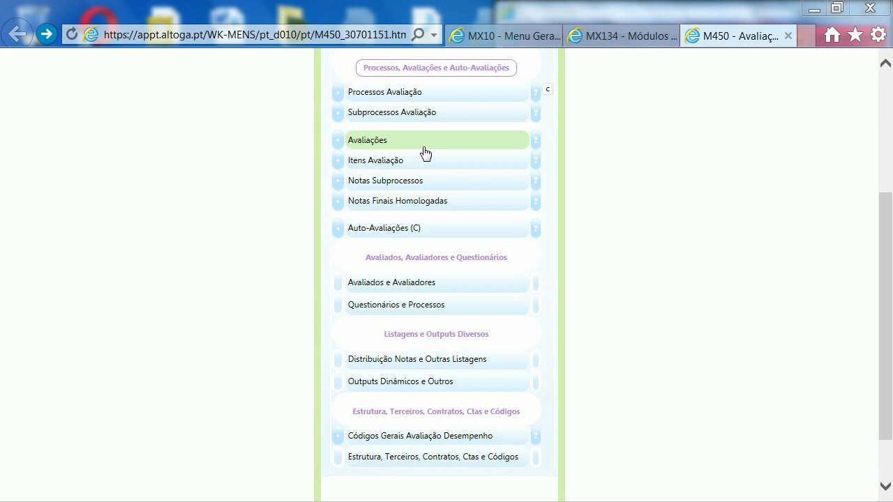
# - List the evaluations of process PAD 2013/DPT and look through them down to the general self-evaluations
pyautogui.click(426, 152)
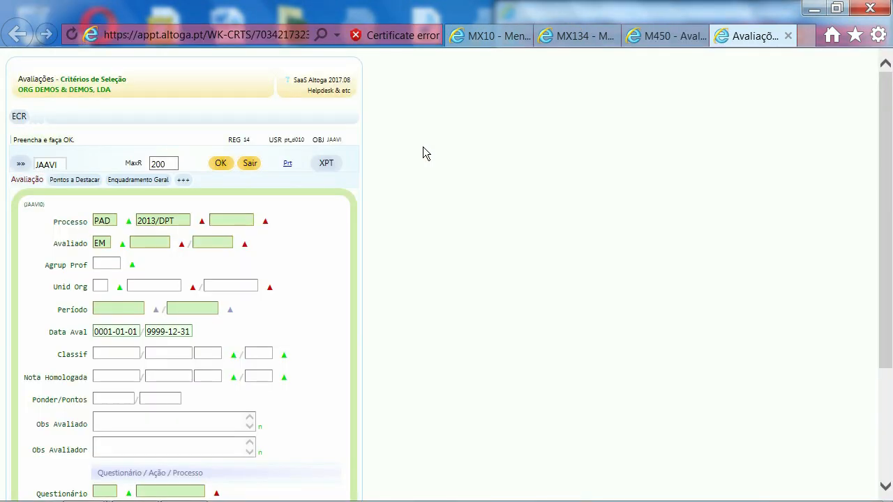
pyautogui.click(222, 168)
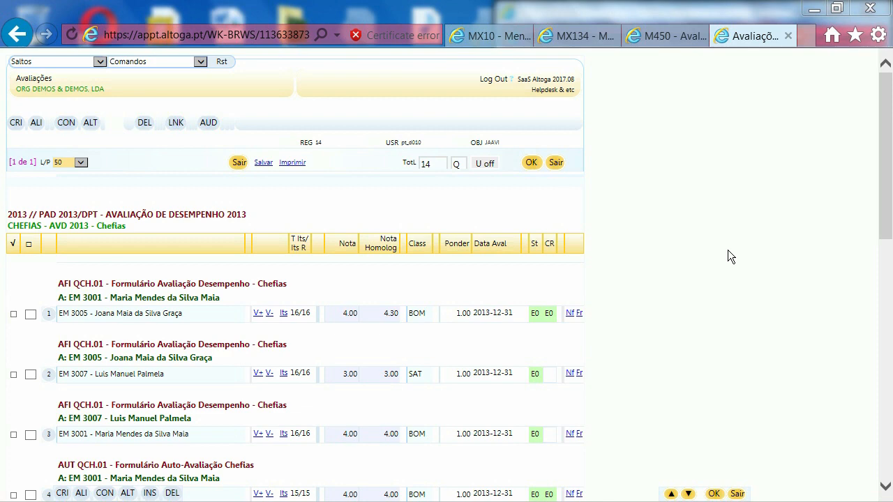
pyautogui.moveTo(883, 231); pyautogui.dragTo(853, 429)
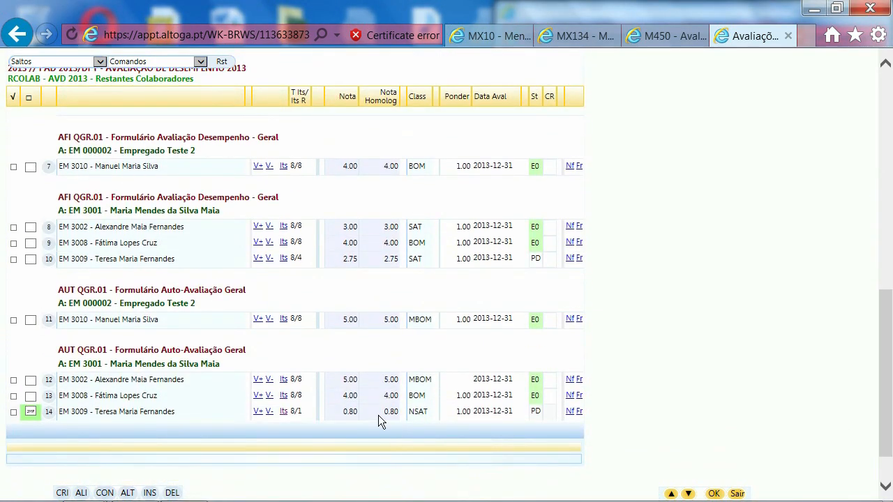
# - Open the evaluation items of the self-evaluation on line 14 and browse the item records starting from Qualidade Trabalho
pyautogui.click(283, 411)
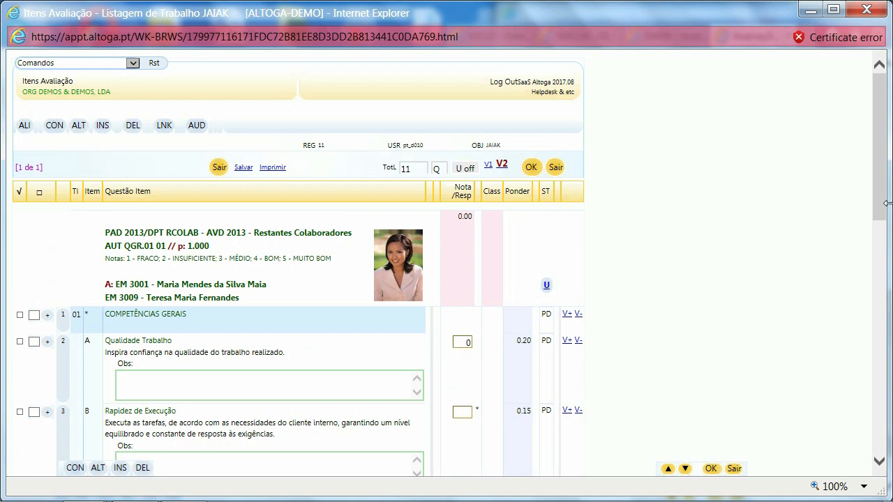
pyautogui.moveTo(883, 205); pyautogui.dragTo(874, 245)
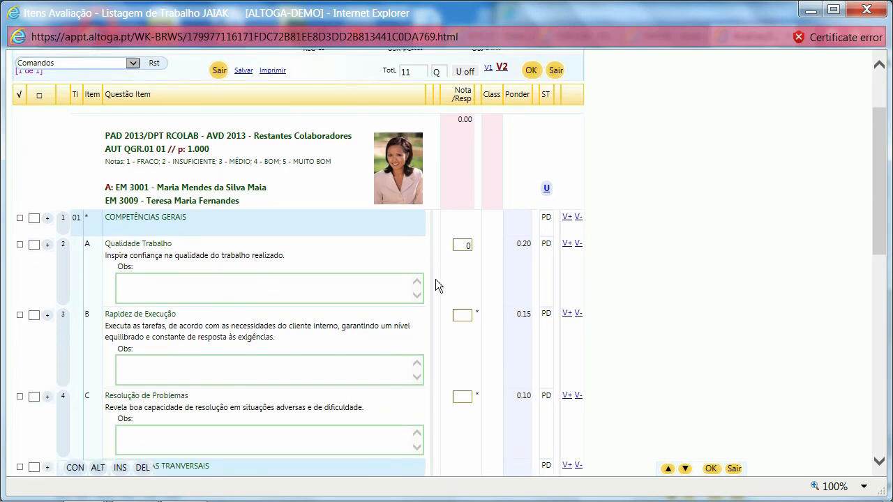
pyautogui.click(61, 246)
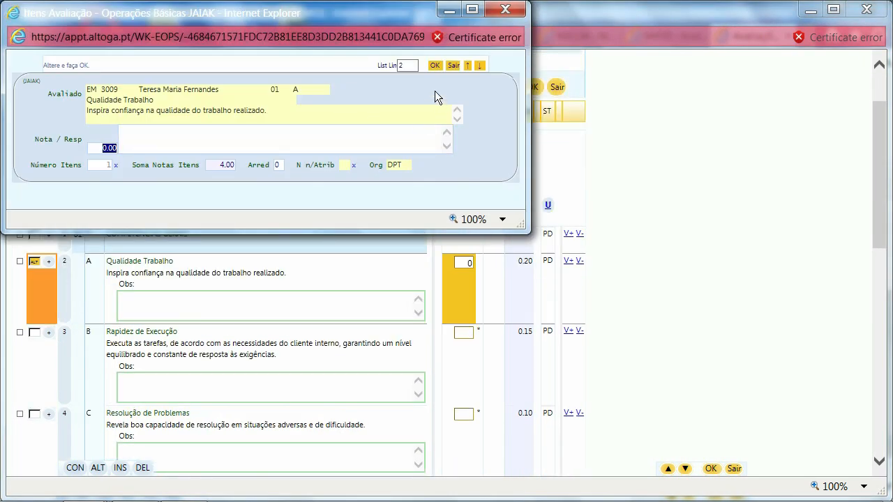
pyautogui.click(480, 67)
pyautogui.click(479, 67)
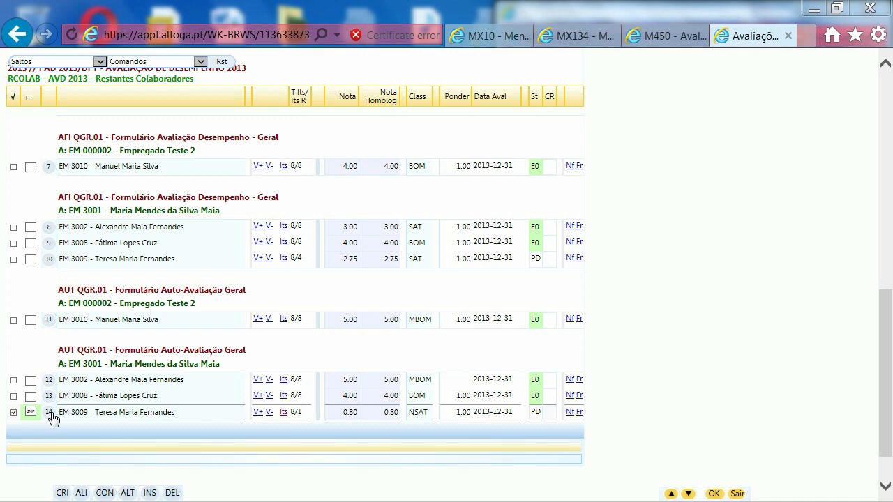
# - Open the evaluation record on line 14 and view its Pontos a Destacar section
pyautogui.click(50, 414)
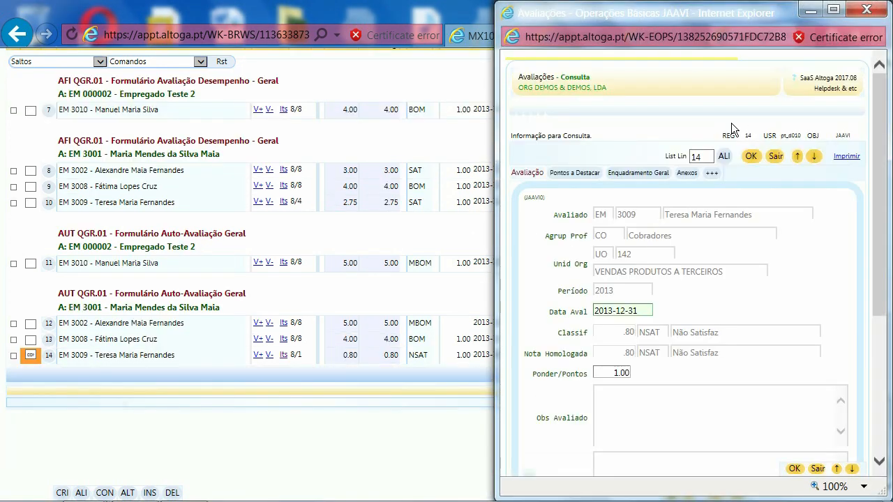
pyautogui.click(579, 172)
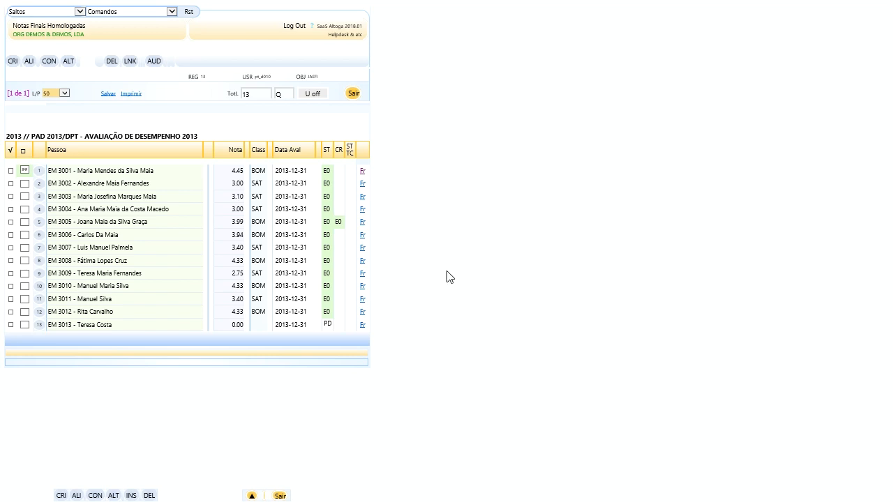
# - Open the evaluation summary sheet of the first person in Notas Finais Homologadas and look through its scores
pyautogui.click(362, 171)
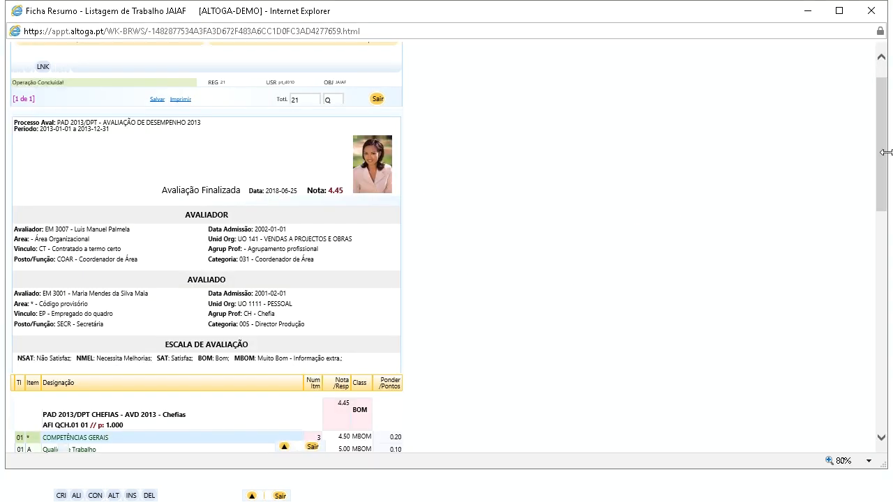
pyautogui.moveTo(879, 154); pyautogui.dragTo(869, 216)
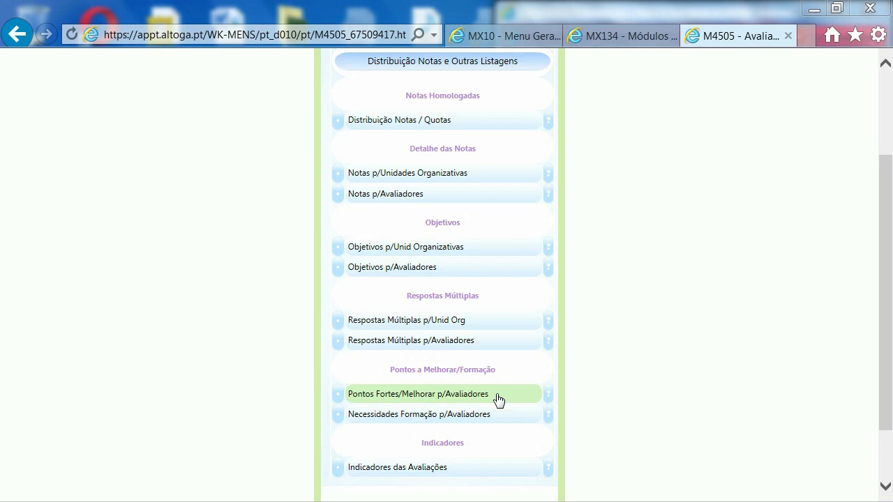
# - List Pontos Fortes/Melhorar p/Avaliadores for process PAD 2013/DPT
pyautogui.click(498, 395)
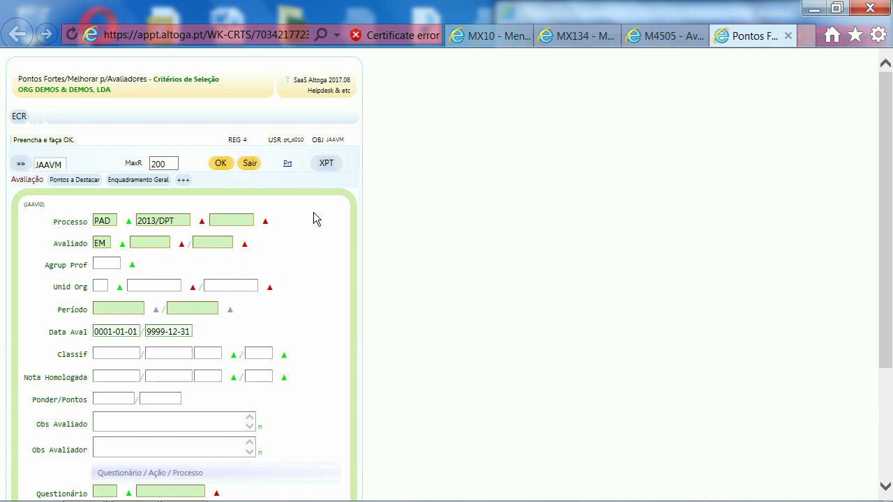
pyautogui.click(222, 163)
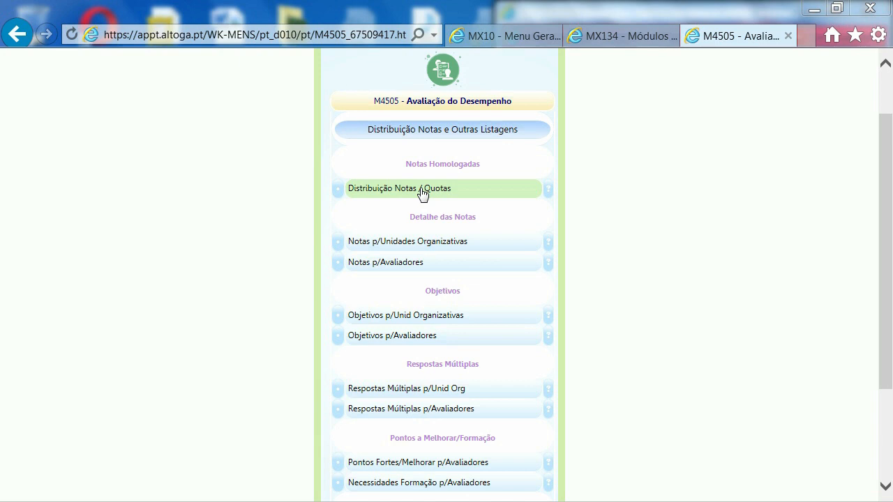
# - List Distribuição Notas / Quotas, review the grade distribution by organizational unit, and close the listing
pyautogui.click(423, 189)
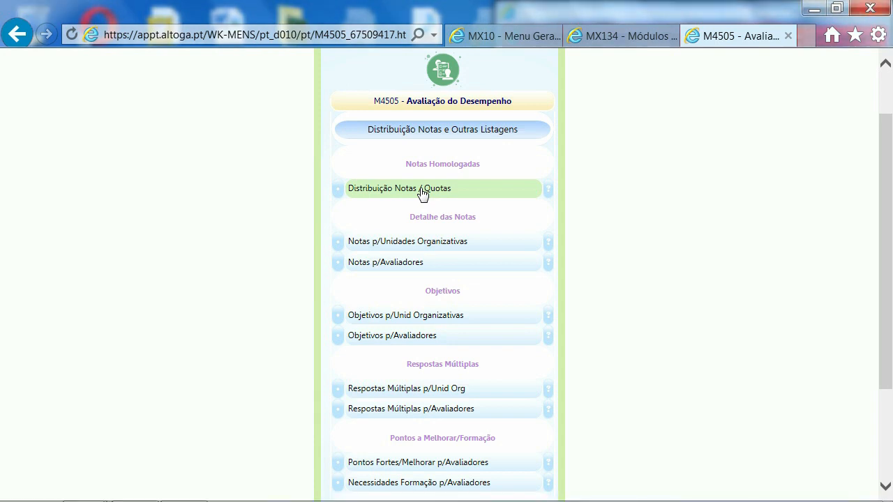
pyautogui.click(223, 166)
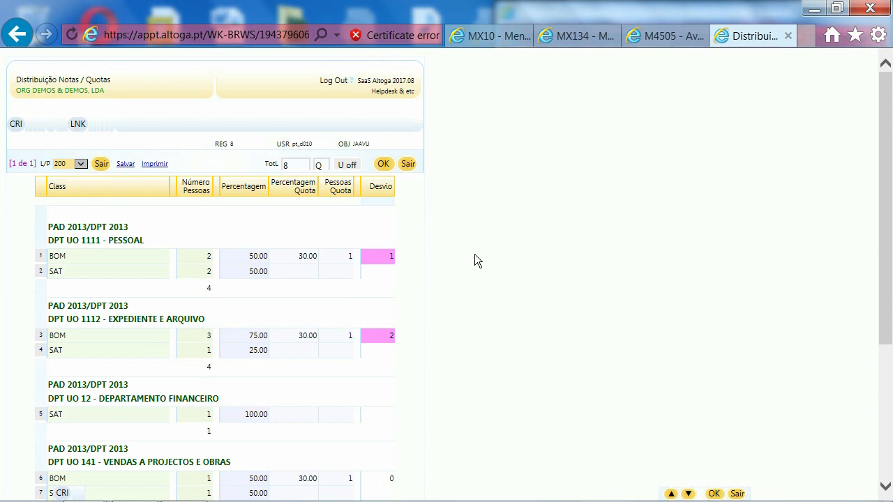
pyautogui.hotkey('ctrl', 'w')
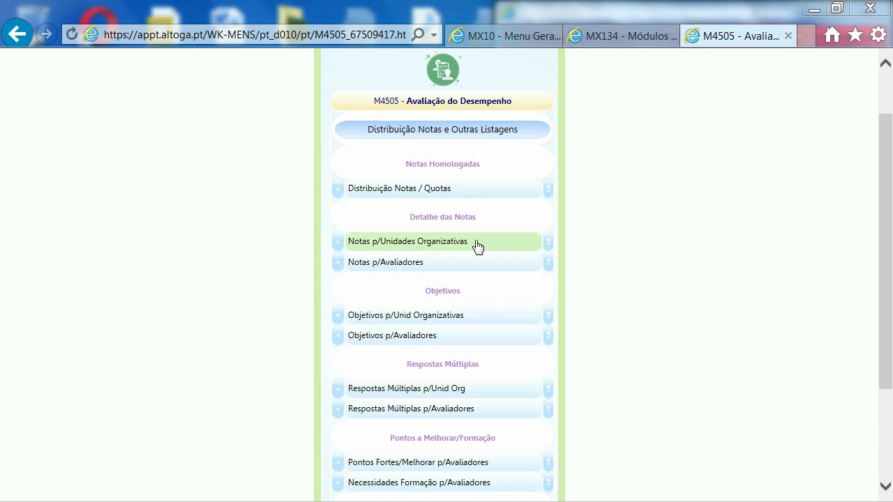
# - List Notas p/Unidades Organizativas for process PAD 2013/DPT, and rerun the listing with the Item aggregation set to "!"
pyautogui.scroll(2, 477, 247)
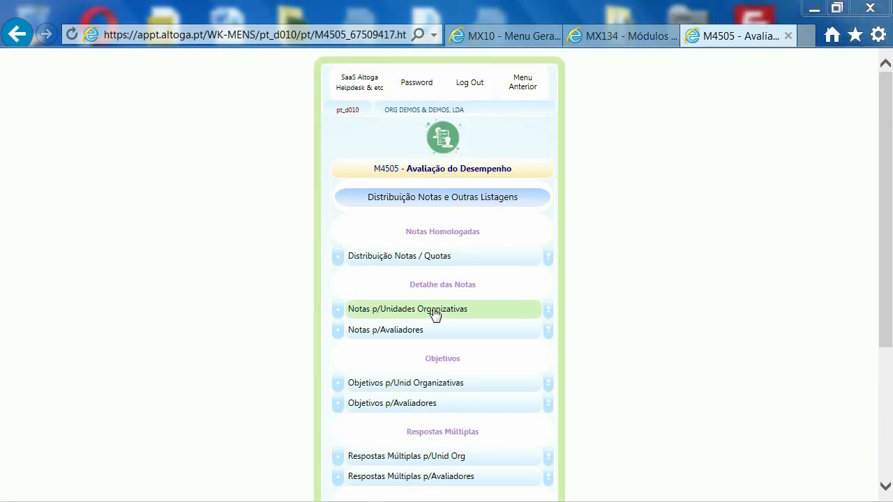
pyautogui.click(434, 313)
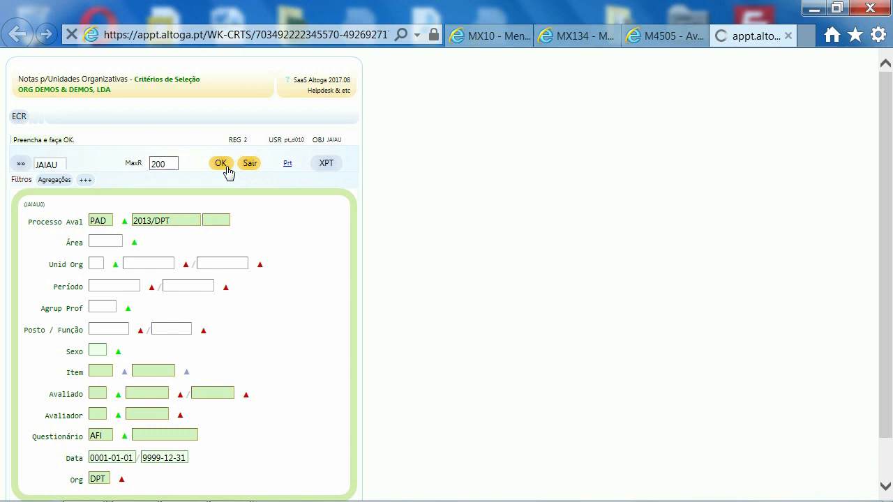
pyautogui.click(220, 165)
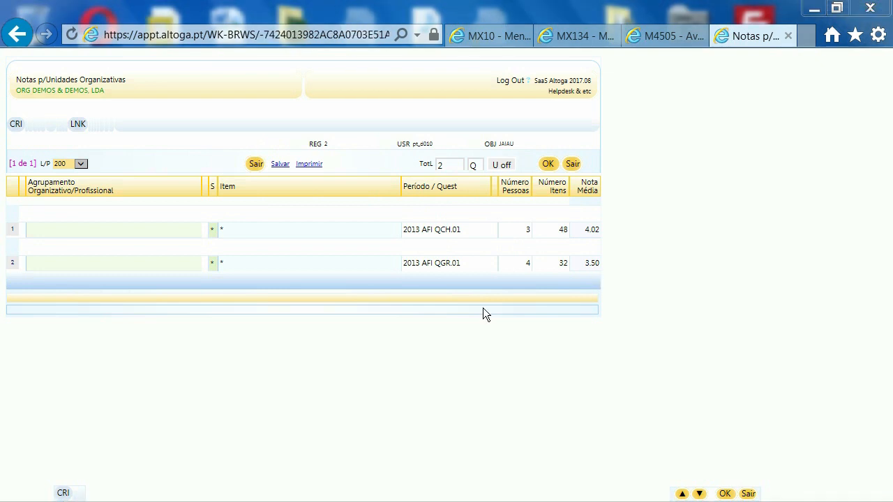
pyautogui.click(17, 124)
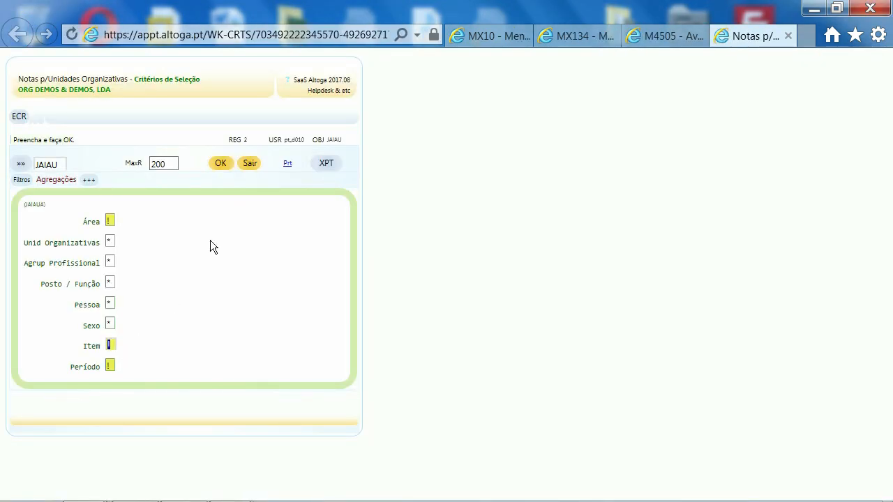
pyautogui.click(219, 165)
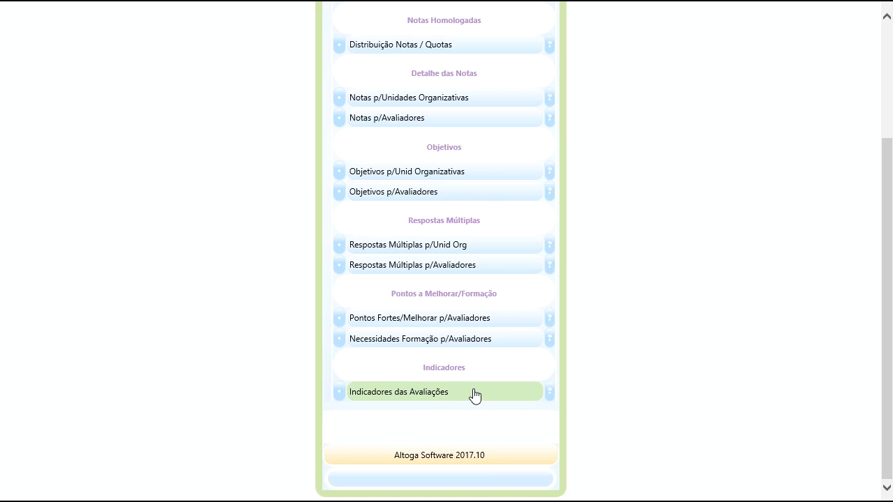
# - Open Indicadores das Avaliações and view distribution chart 01 of the first QUESTIONÁRIOS group in its pie and donut variants
pyautogui.click(475, 395)
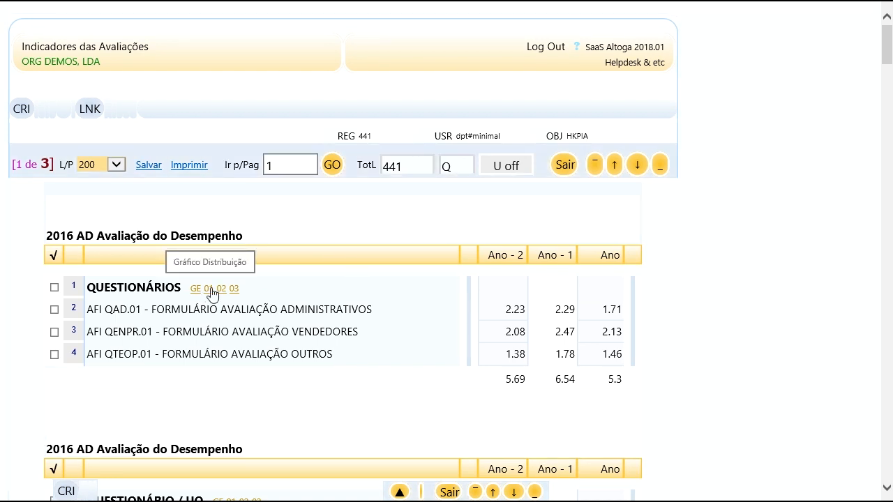
pyautogui.click(211, 290)
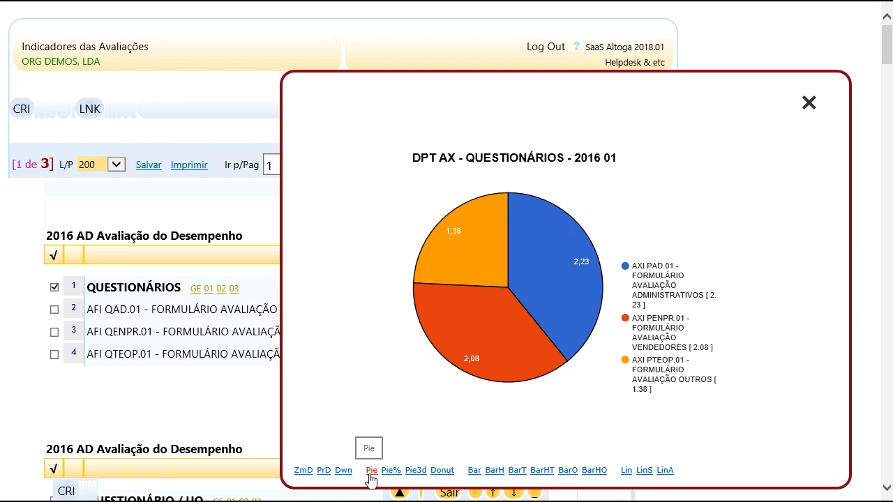
pyautogui.click(391, 472)
pyautogui.click(427, 472)
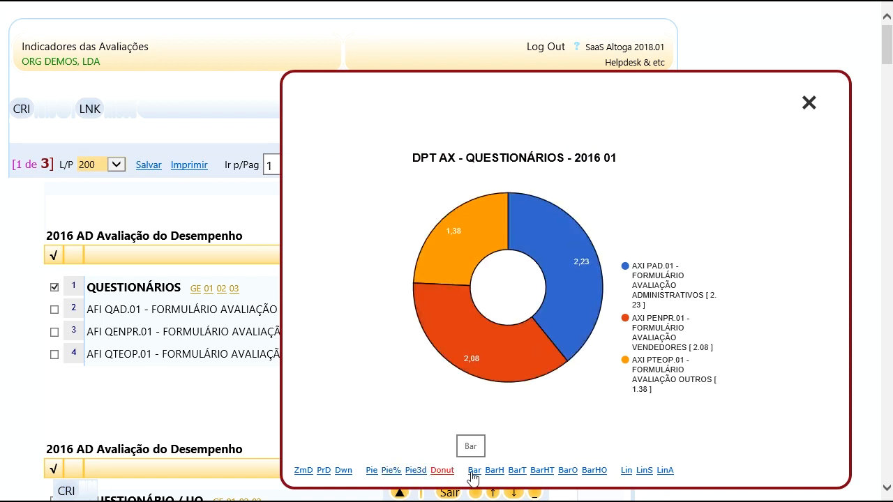
# - View the QUESTIONÁRIOS distribution chart in the bar variants Bar, BarH, BarT, BarHT, BarO and BarHO, and close it
pyautogui.click(473, 470)
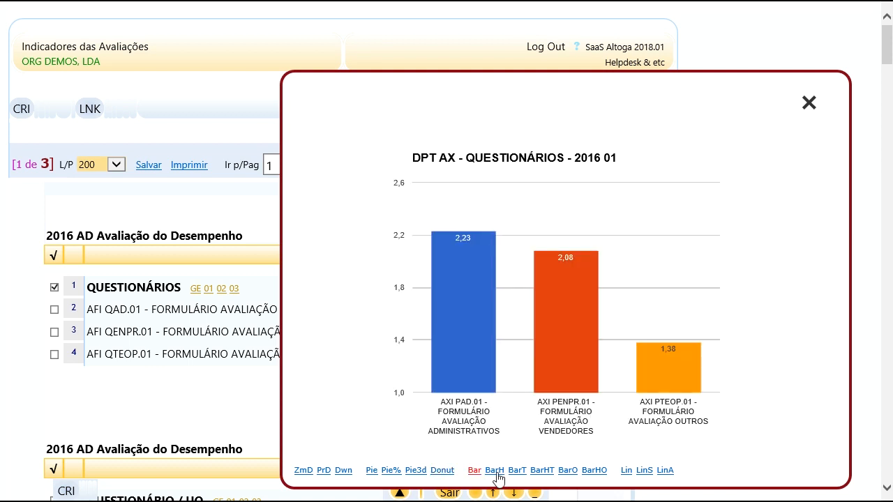
pyautogui.click(496, 474)
pyautogui.click(516, 472)
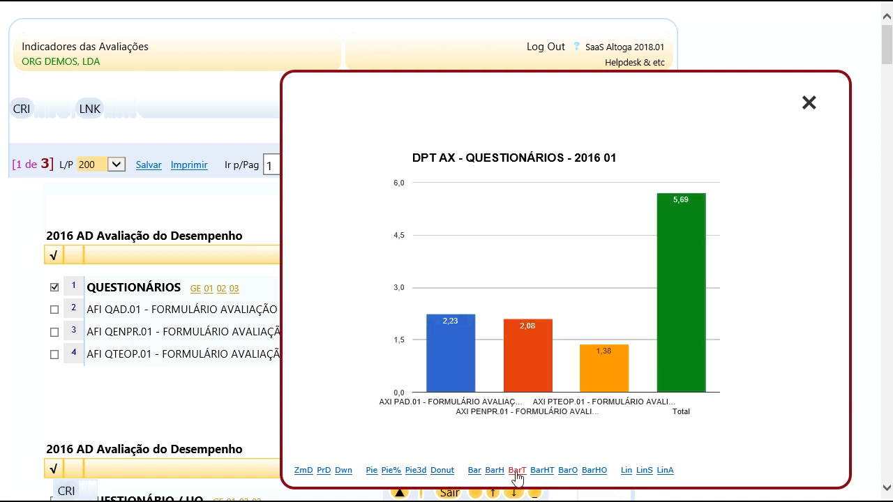
pyautogui.click(538, 472)
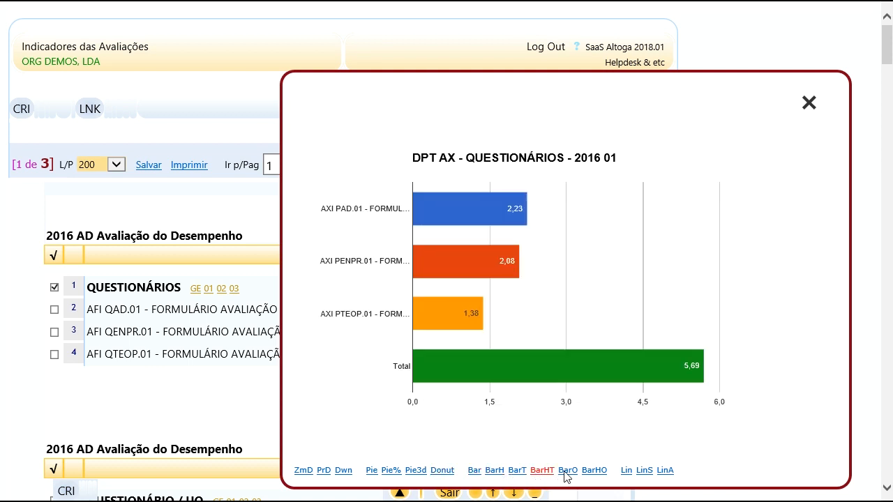
pyautogui.click(567, 473)
pyautogui.click(591, 472)
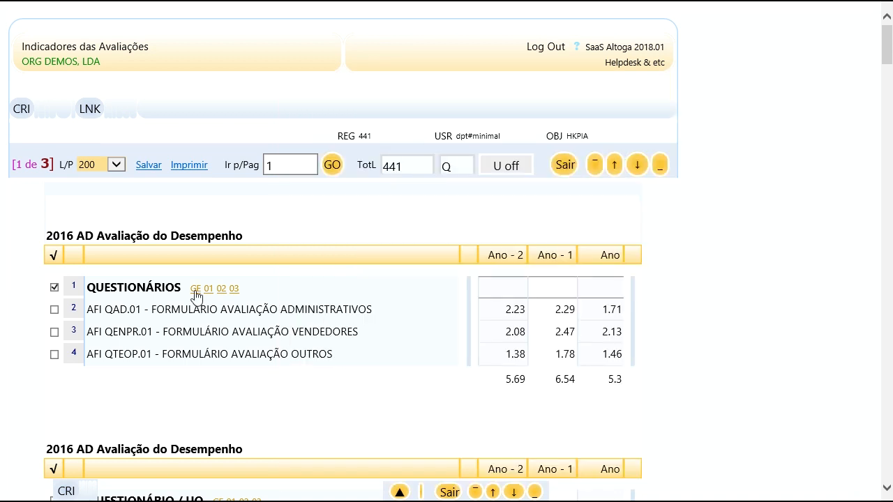
# - Open the GE chart of the QUESTIONÁRIOS group and view it in the line variants LinT, LinS and LinA
pyautogui.click(195, 291)
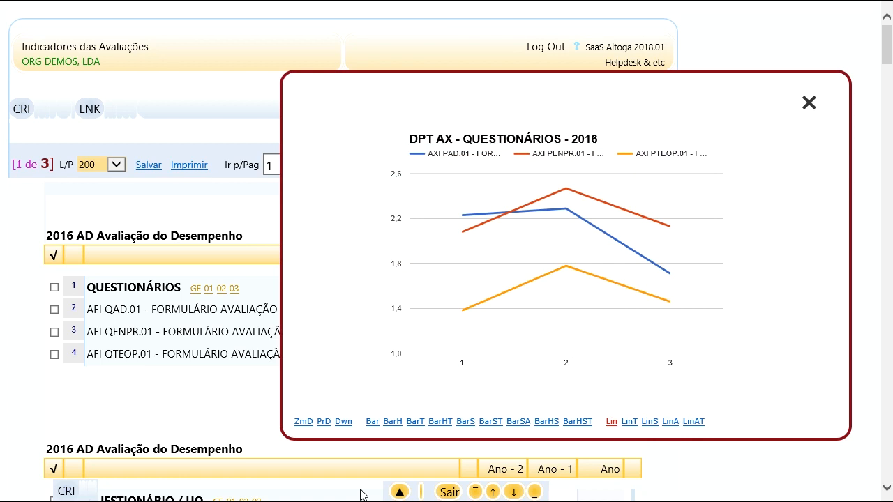
pyautogui.click(634, 421)
pyautogui.click(650, 422)
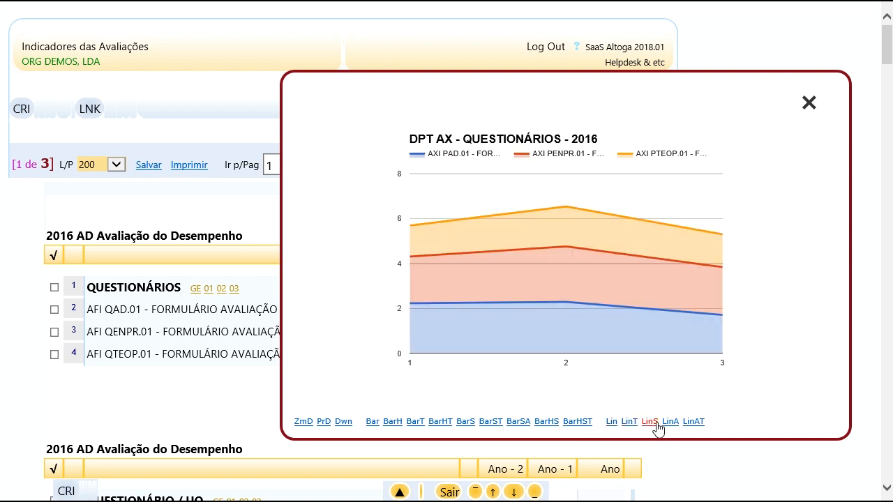
pyautogui.click(667, 422)
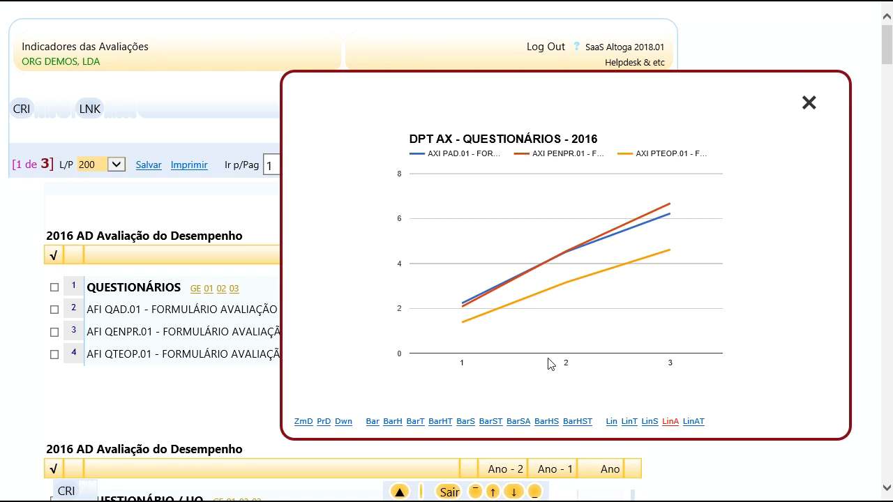
# - Show the GE chart of QUESTIONÁRIOS as Bar and enlarge it in a separate window
pyautogui.click(373, 423)
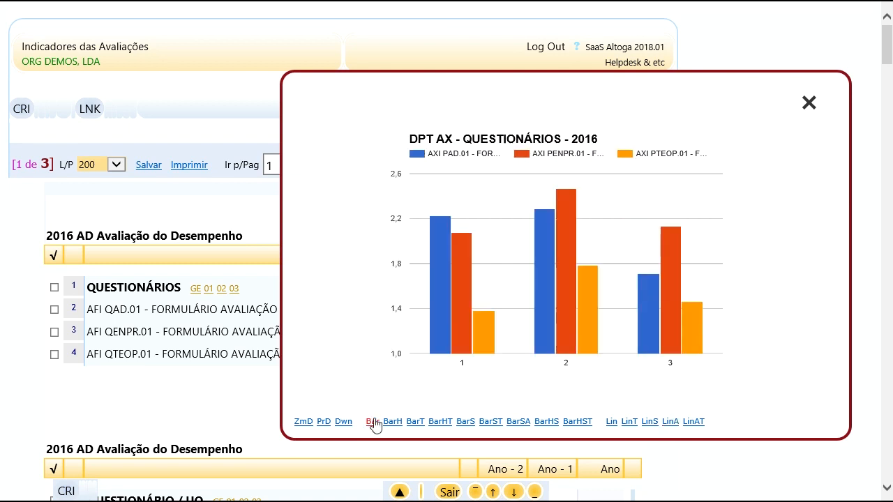
pyautogui.click(306, 423)
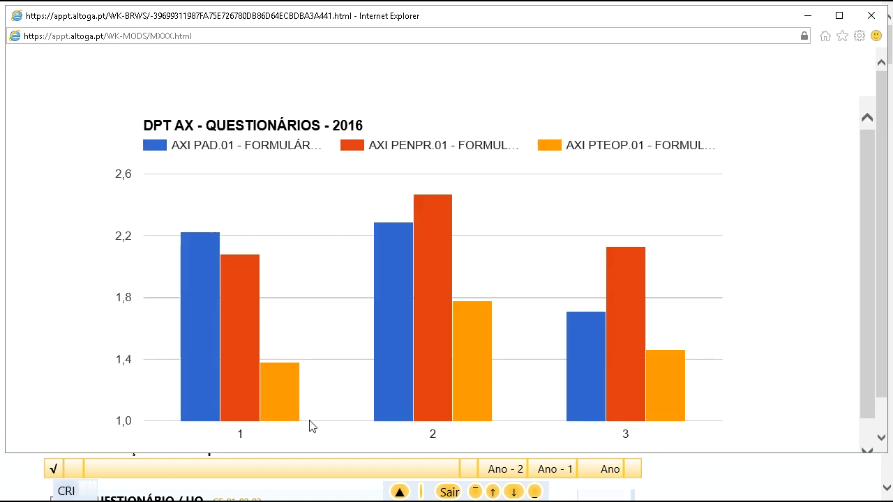